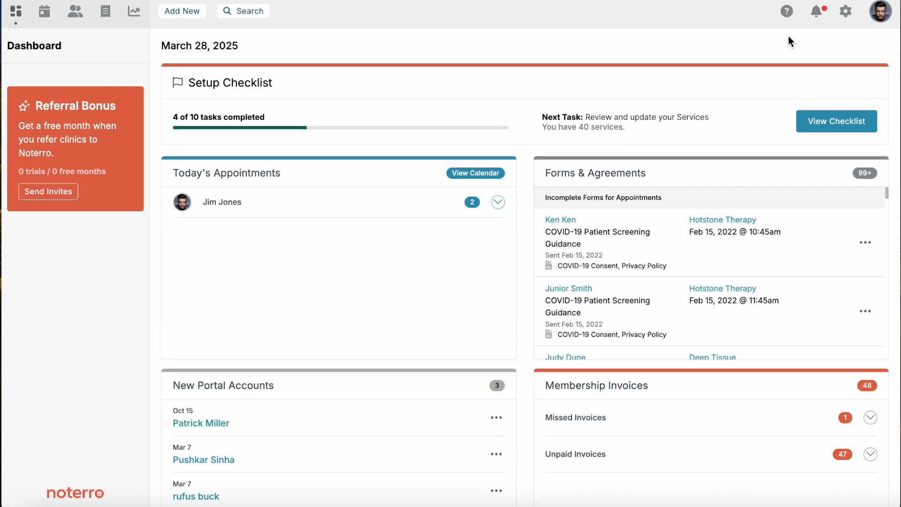
Open the clinic's Base Setup settings at the Locations list.
left_click(848, 17)
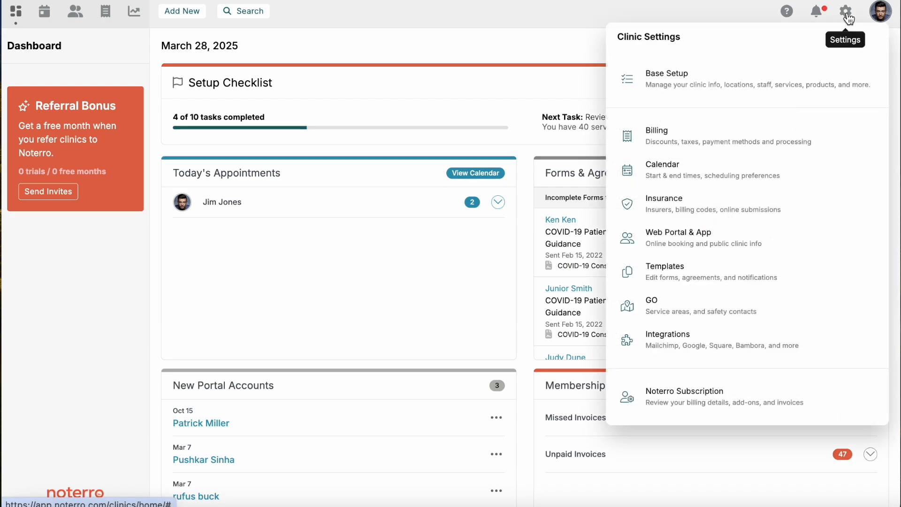
left_click(688, 78)
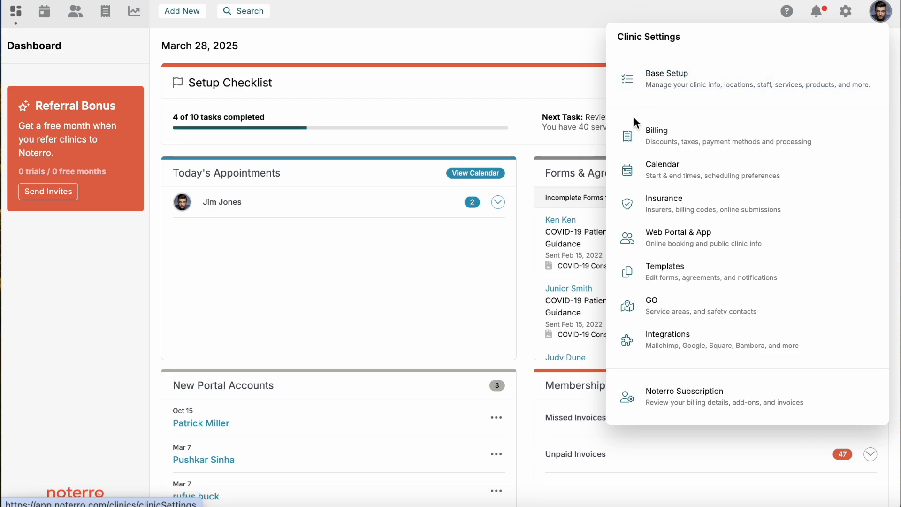
scroll(517, 206, "down", 4)
scroll(516, 206, "down", 8)
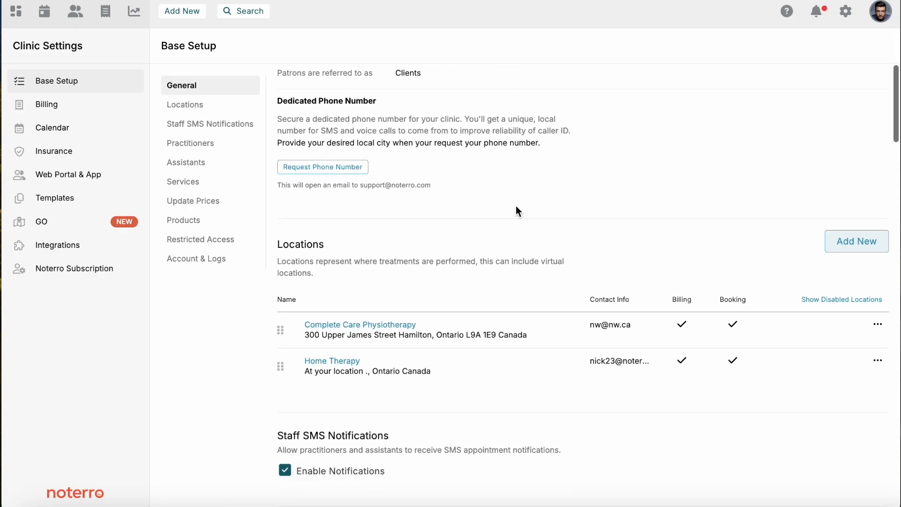
scroll(457, 324, "down", 1)
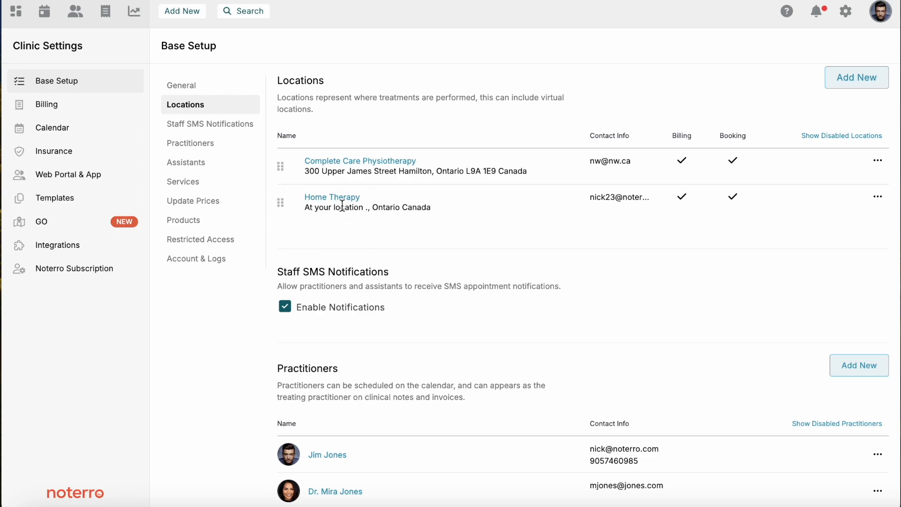
Review the Home Therapy location's address, contact, billing and online booking details, and close it without changes.
left_click(310, 197)
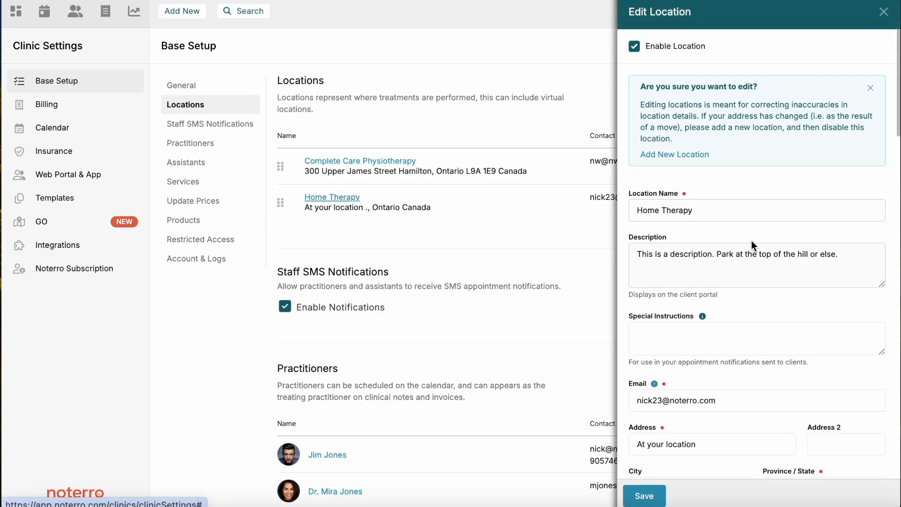
scroll(752, 241, "down", 5)
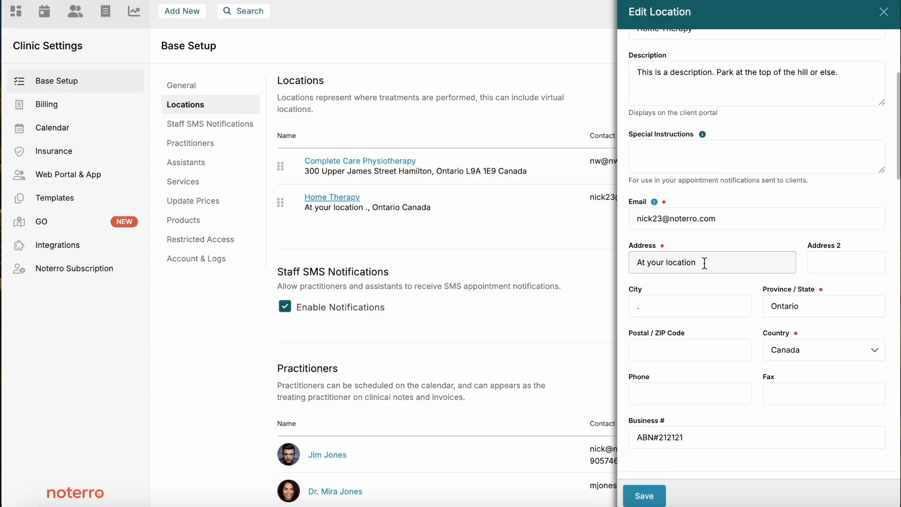
scroll(706, 263, "down", 2)
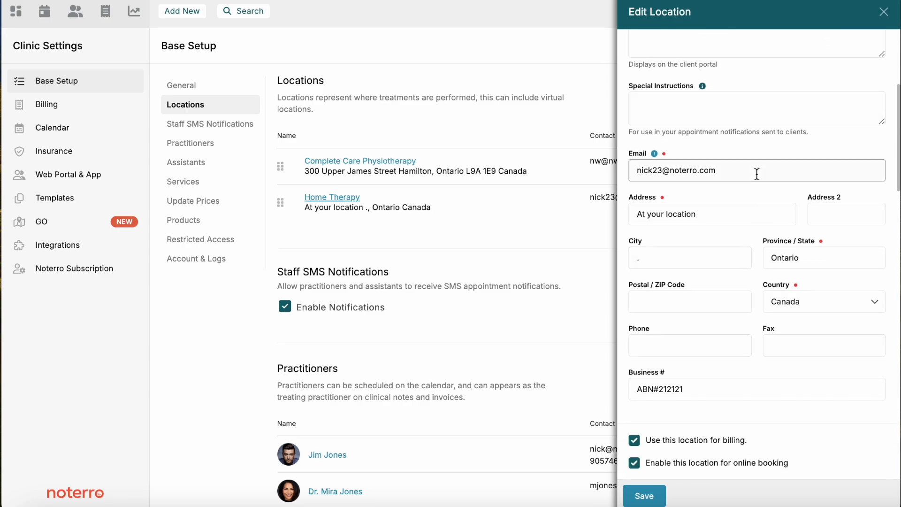
scroll(735, 181, "up", 1)
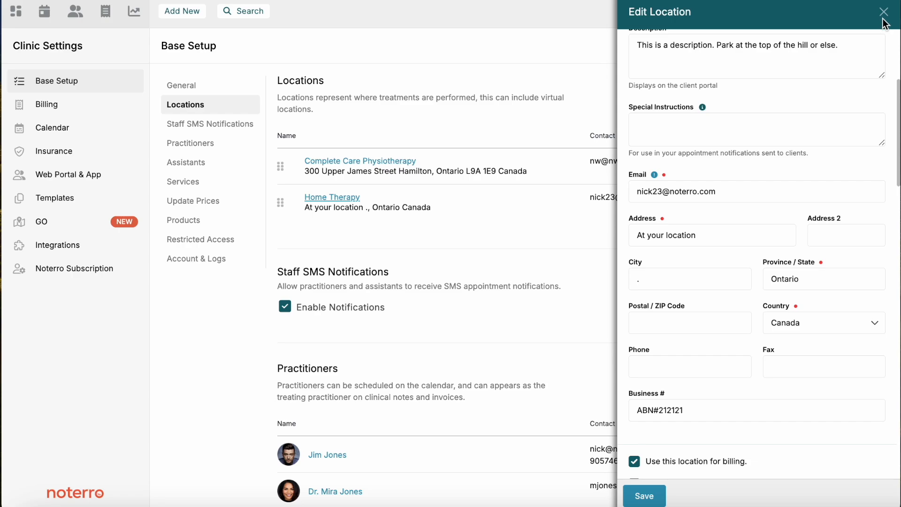
scroll(791, 297, "down", 5)
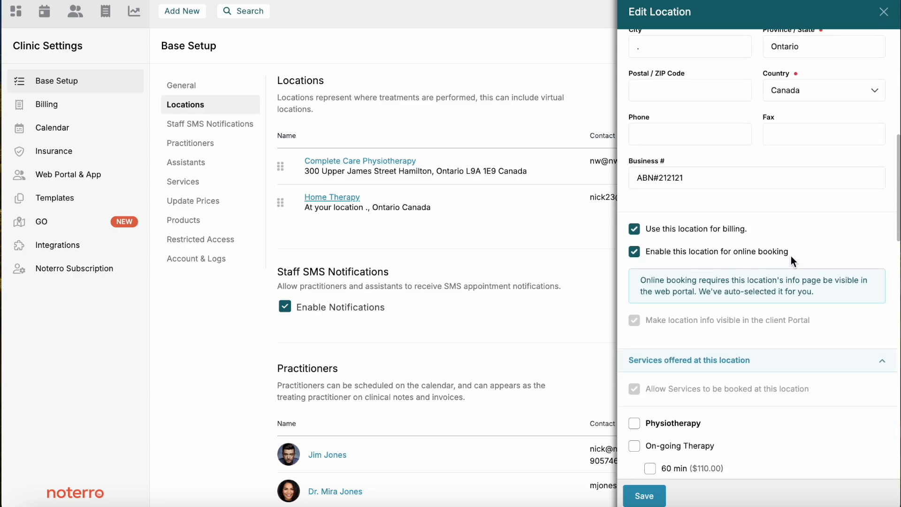
left_click(885, 13)
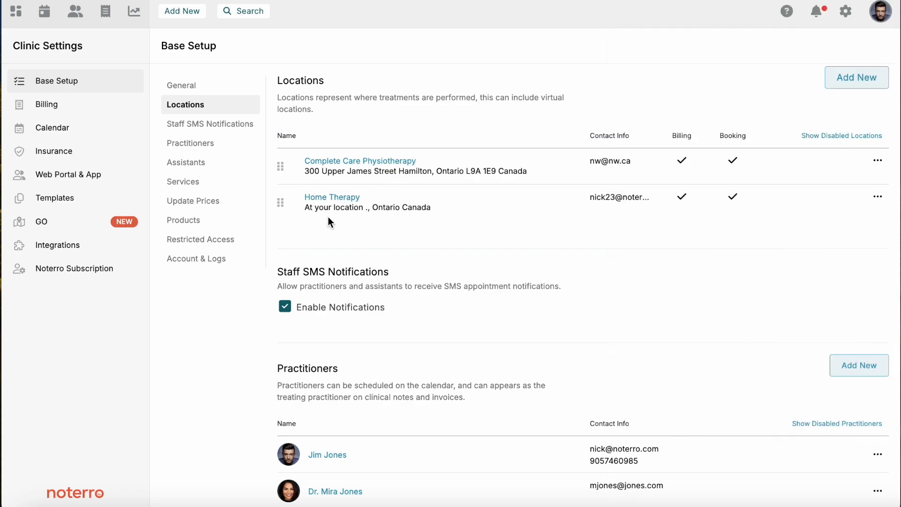
Disable the Home Therapy location.
left_click(879, 203)
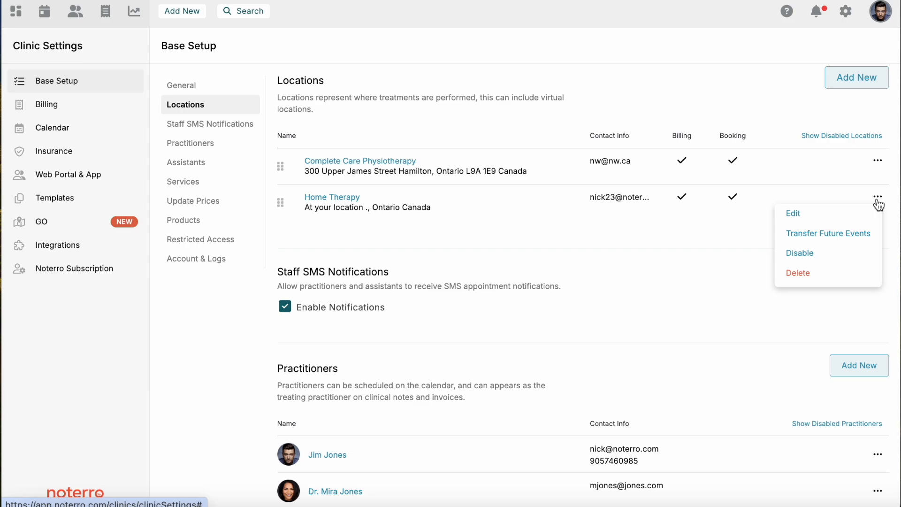
left_click(806, 259)
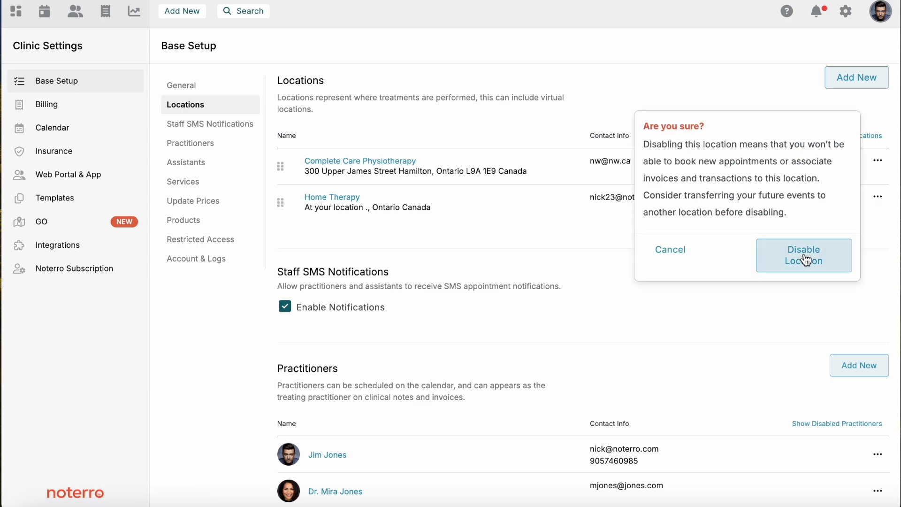
left_click(807, 260)
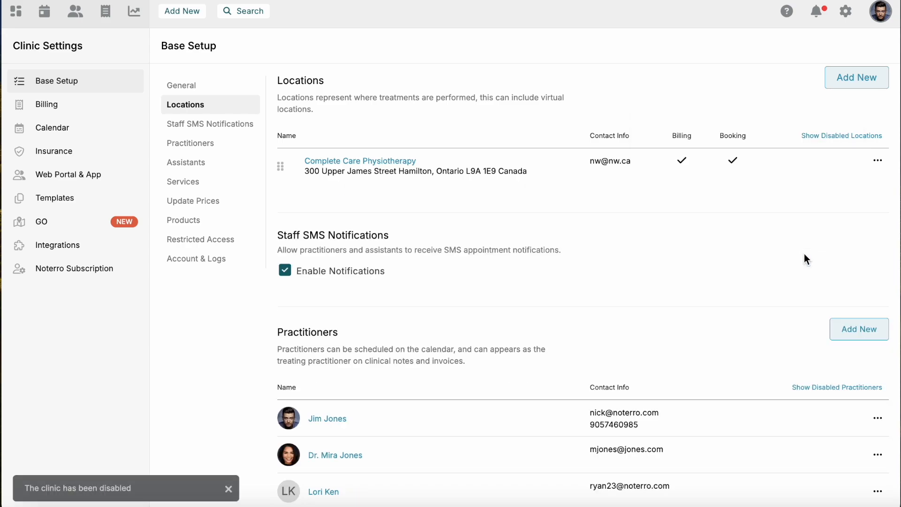
Search clients for "bar" and examine the form for adding a GO Location to the first matching client's profile.
left_click(254, 17)
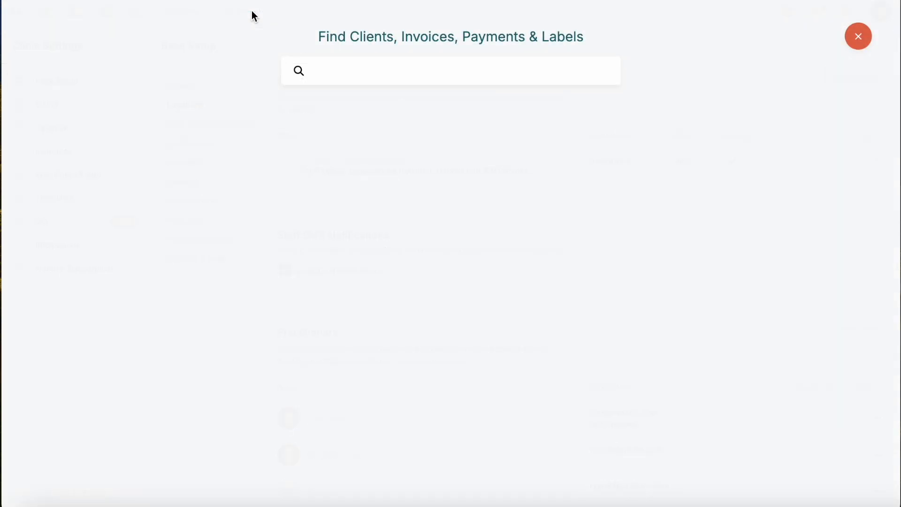
type("bar")
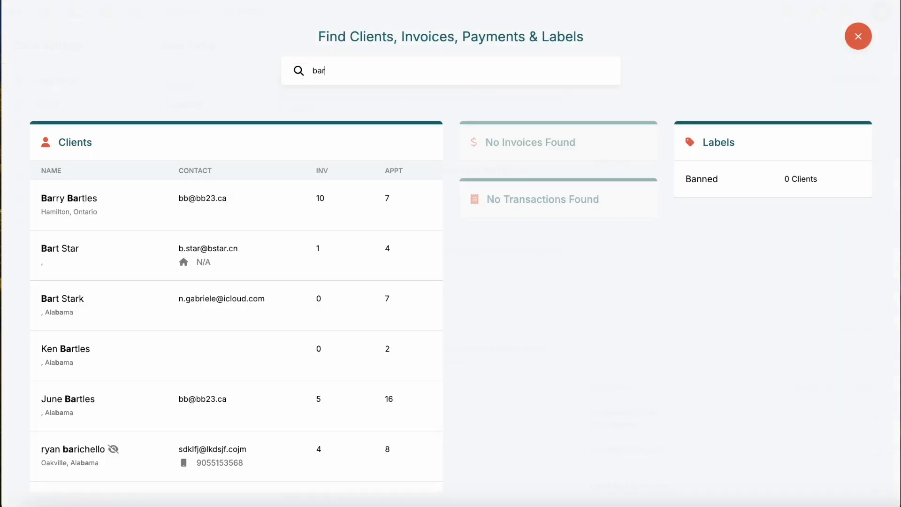
left_click(93, 199)
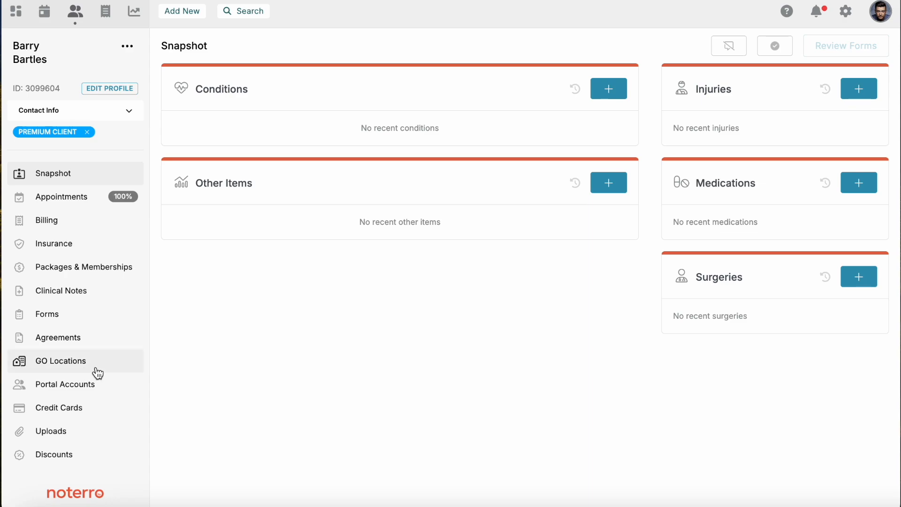
left_click(72, 362)
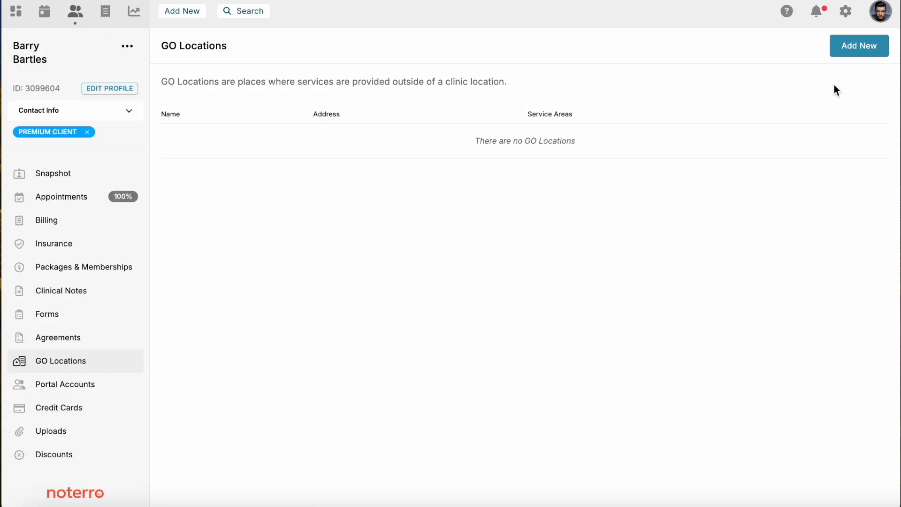
left_click(861, 53)
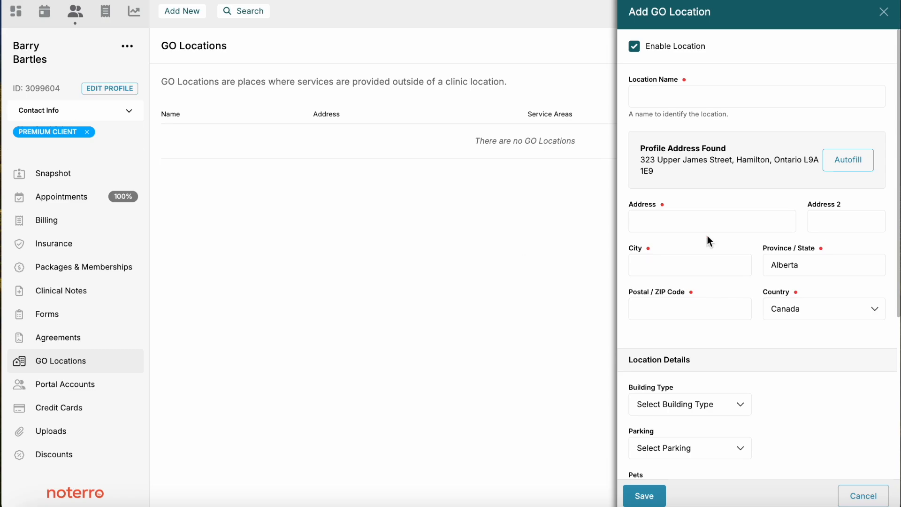
left_click(885, 17)
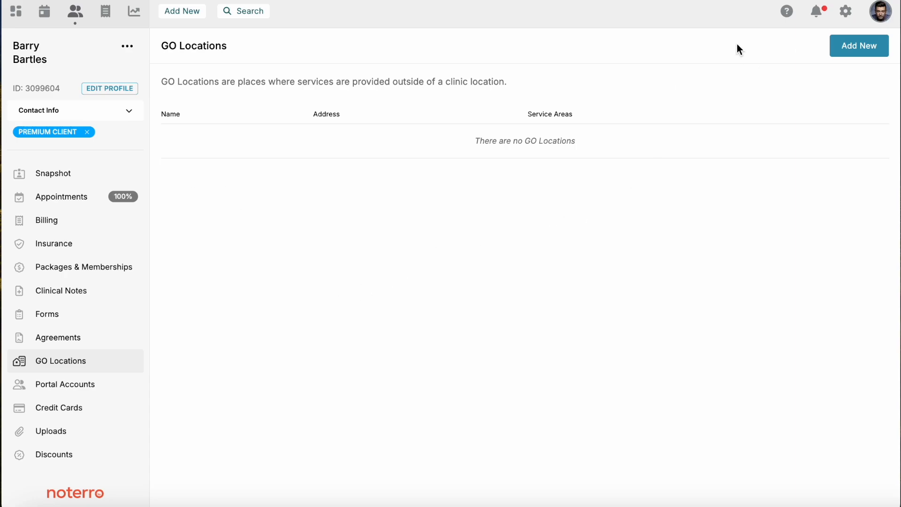
Open the clinic's GO settings and review the service areas and practitioner safety alerts.
left_click(848, 14)
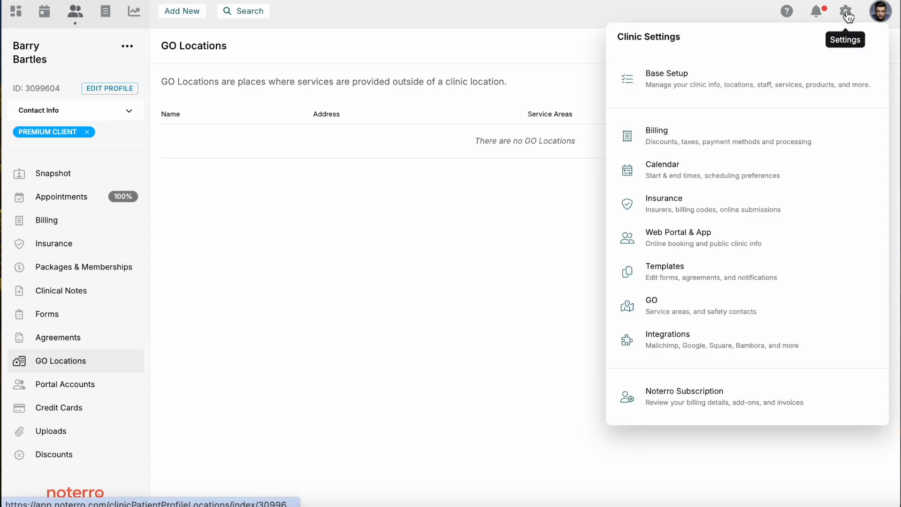
left_click(659, 309)
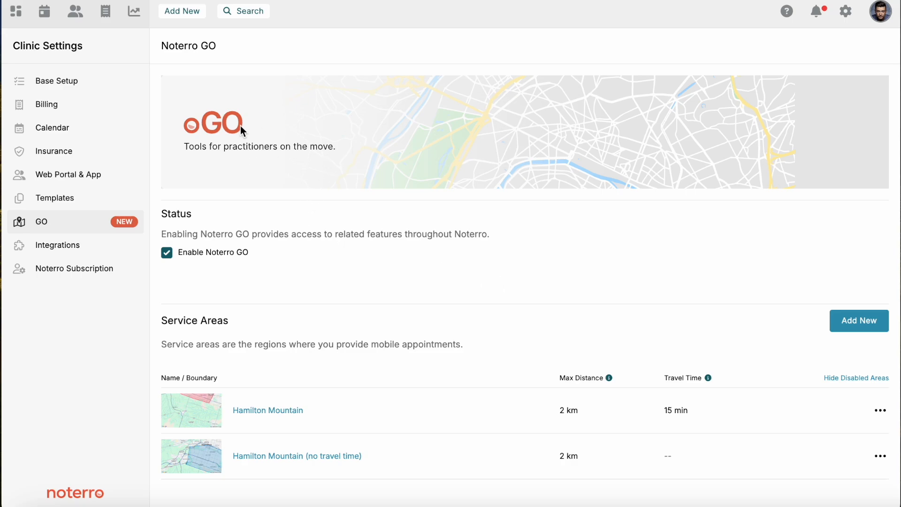
scroll(349, 292, "down", 2)
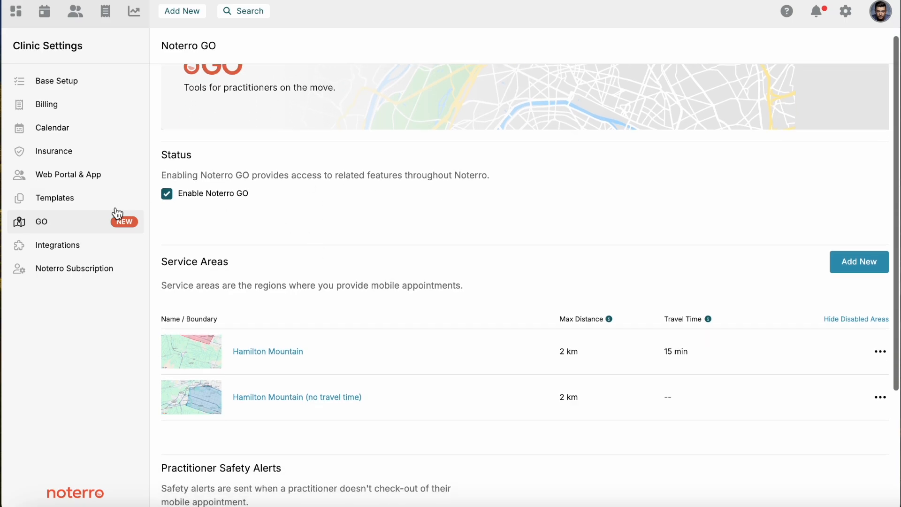
scroll(275, 236, "down", 5)
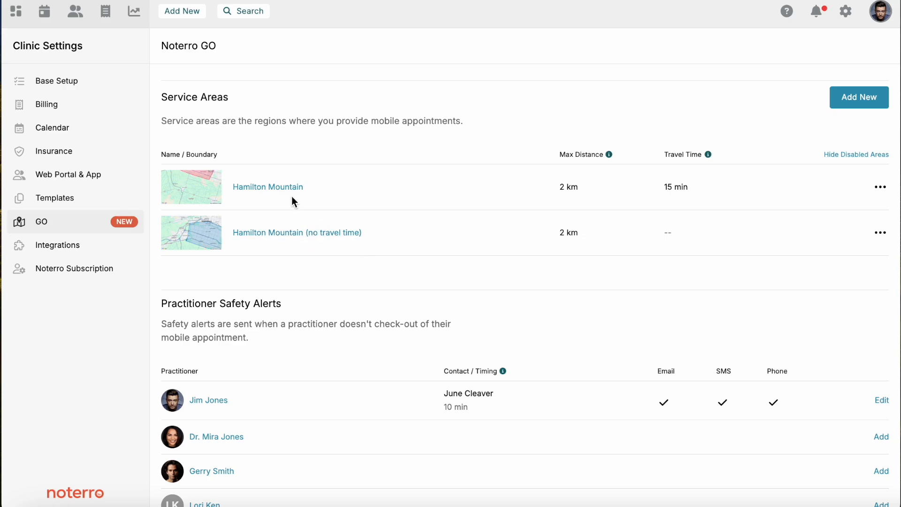
Examine the Hamilton Mountain service area's travel time, online booking, distance limit and boundary map, and close it without changes.
left_click(272, 192)
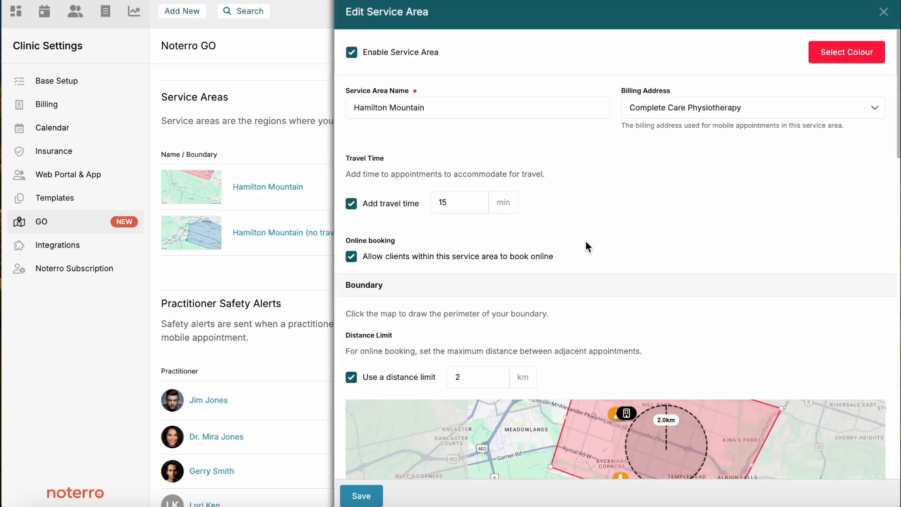
scroll(586, 242, "down", 1)
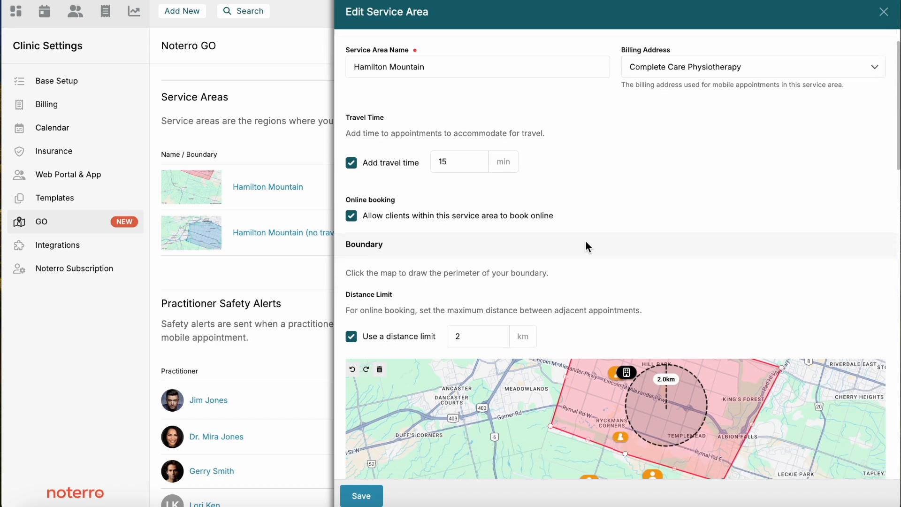
left_click(459, 157)
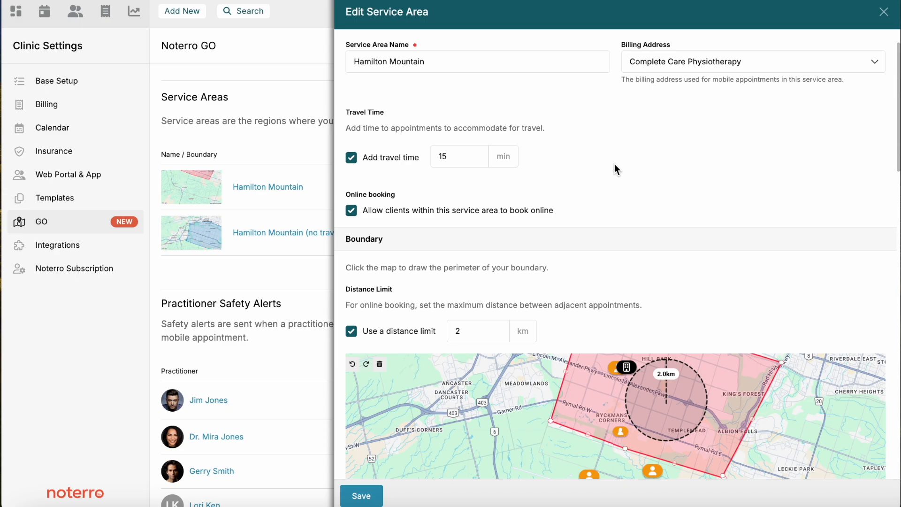
scroll(615, 165, "down", 1)
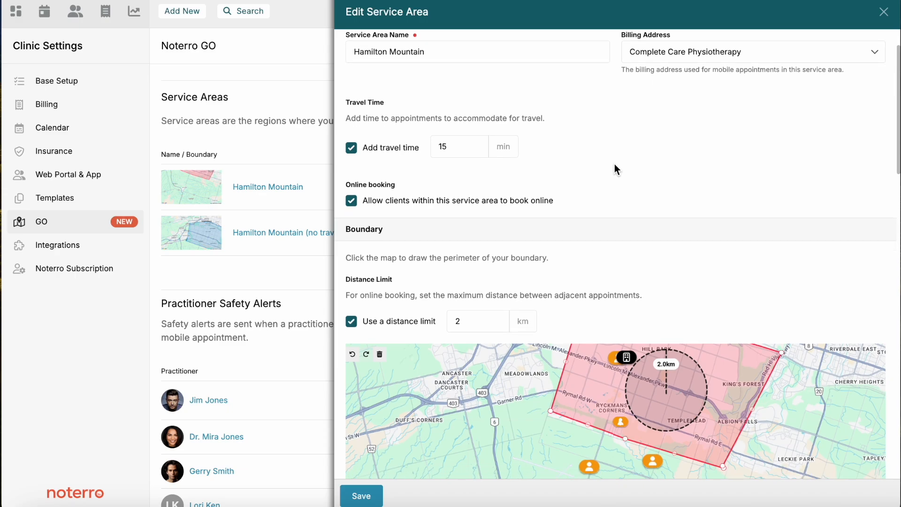
scroll(616, 169, "down", 1)
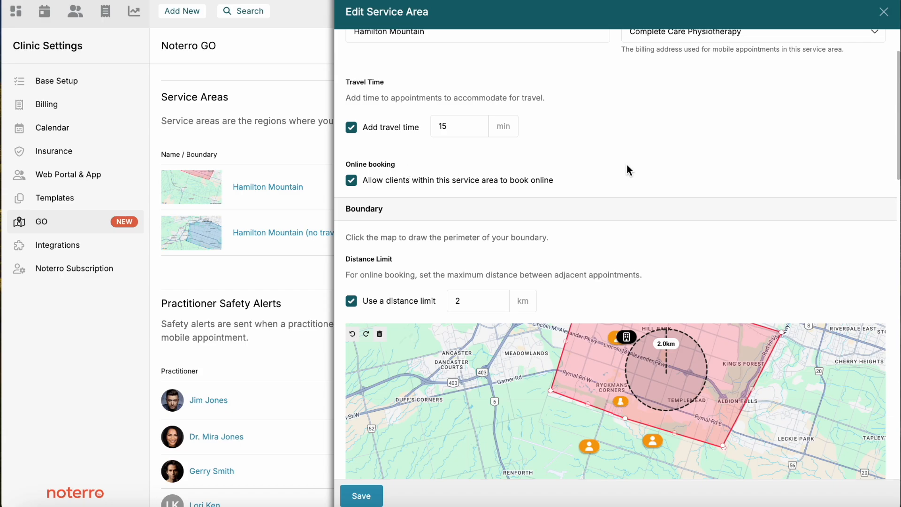
scroll(629, 170, "down", 5)
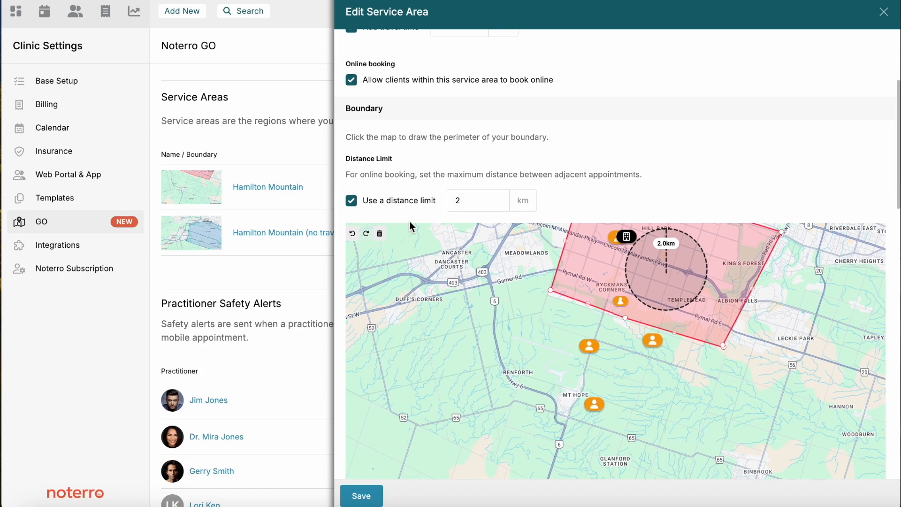
left_click_drag(437, 296, 433, 374)
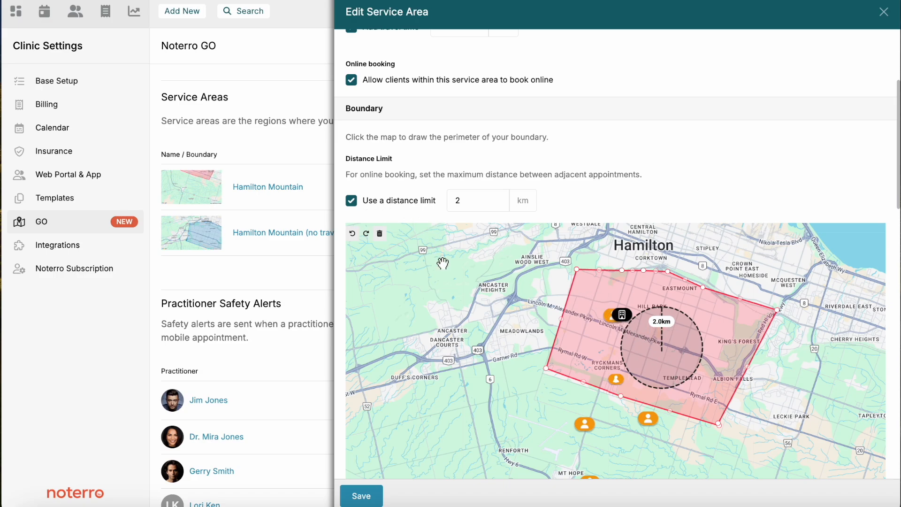
scroll(443, 294, "down", 1)
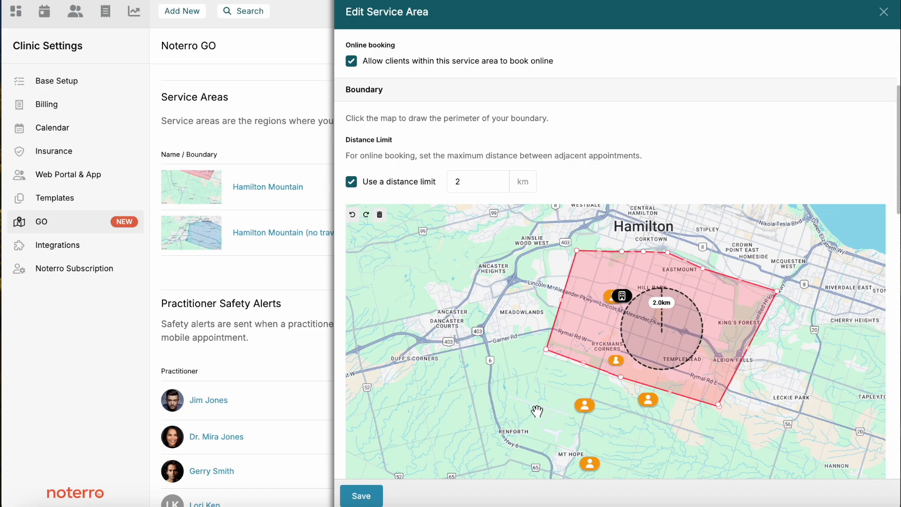
scroll(515, 404, "down", 3)
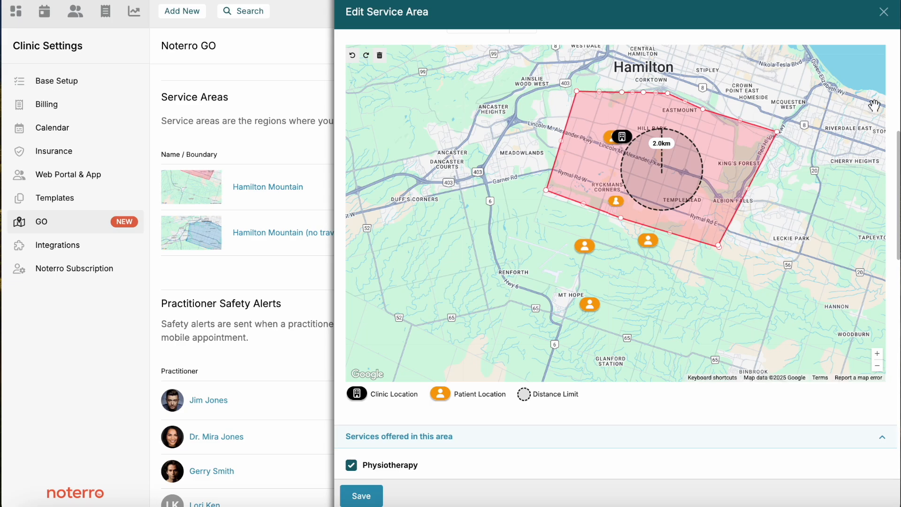
left_click(885, 13)
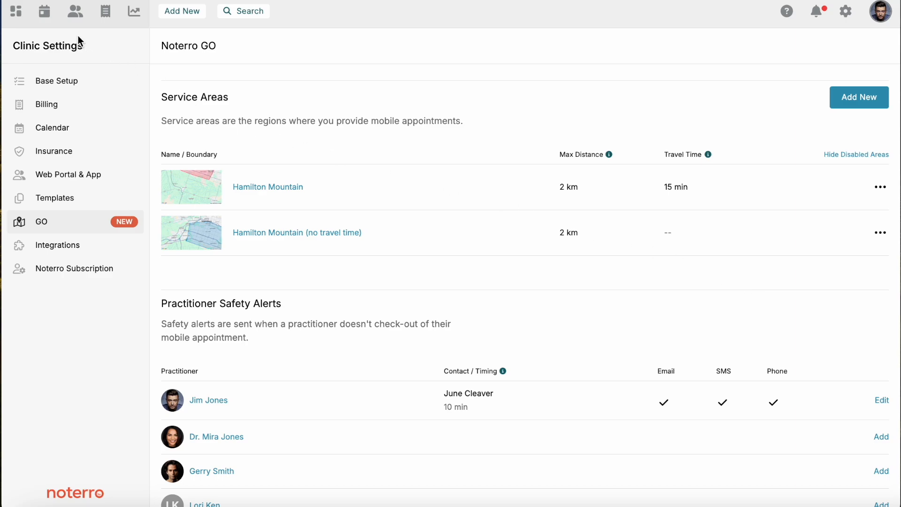
Open the calendar and advance it to the week of March 30 to April 5, 2025.
left_click(48, 17)
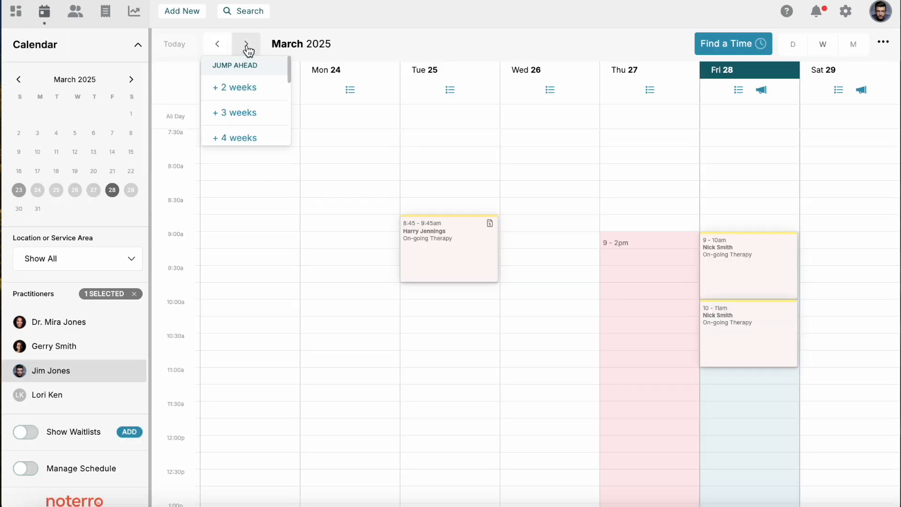
left_click(248, 47)
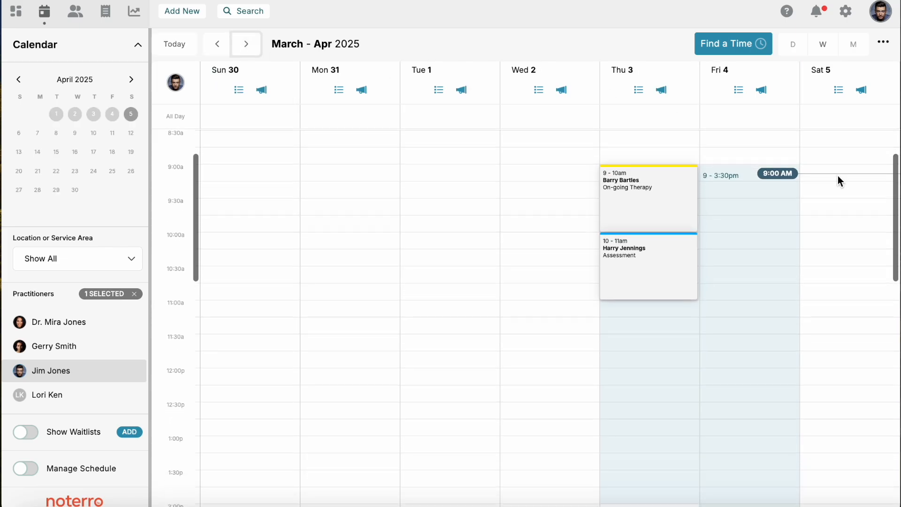
Open the 9:00am On-going Therapy appointment on Thursday, April 3, check its assigned location, and close it.
left_click(643, 178)
left_click(642, 188)
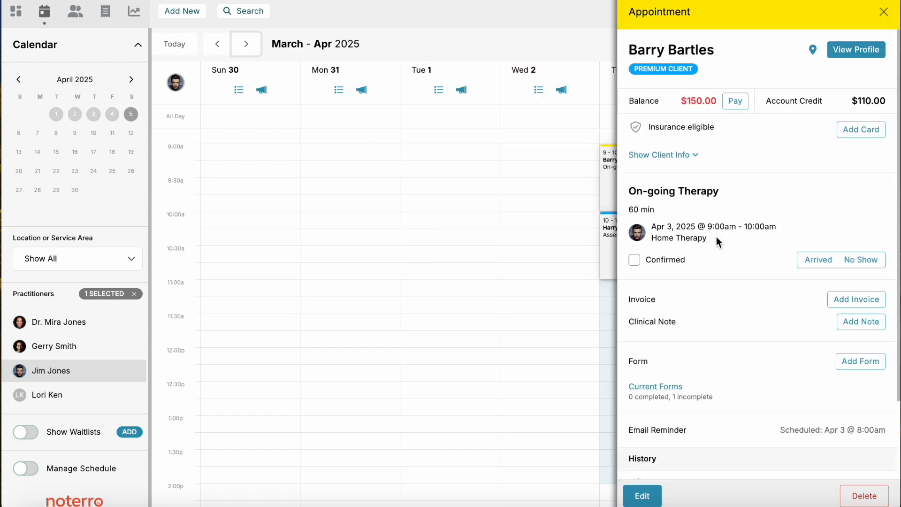
left_click_drag(717, 238, 657, 238)
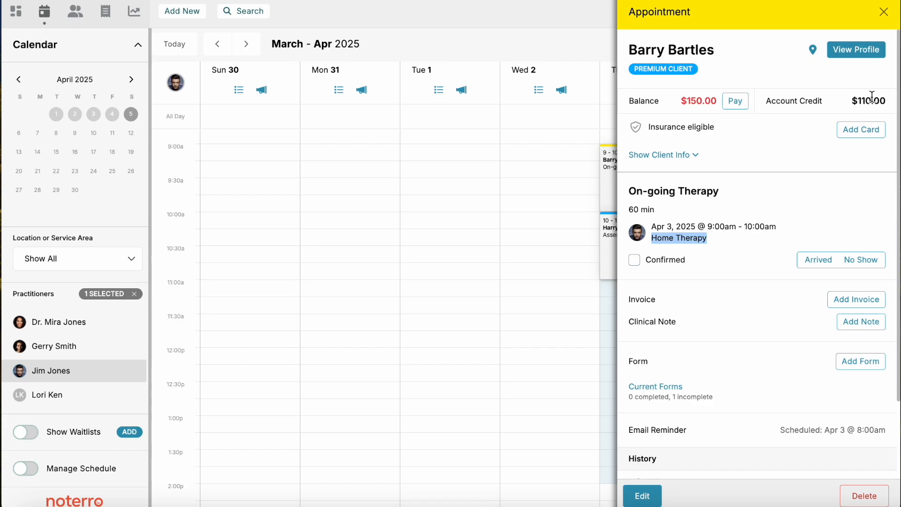
left_click(884, 15)
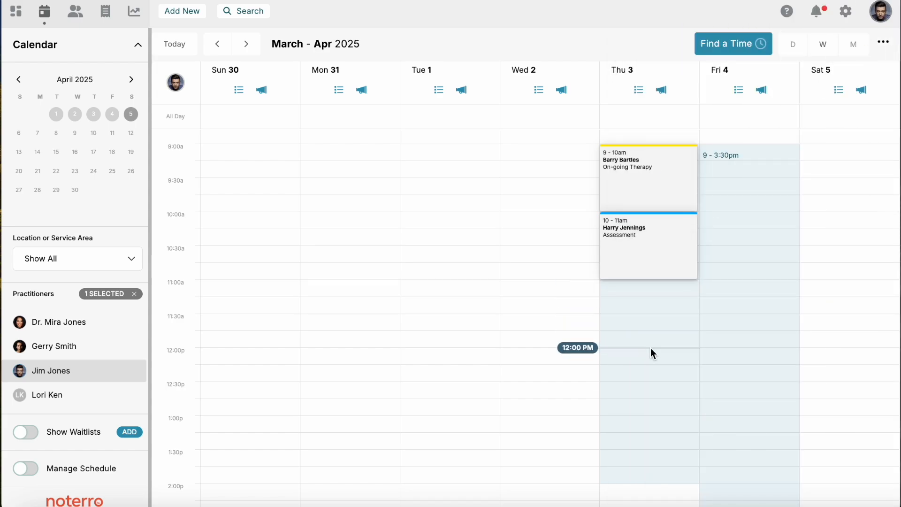
In schedule management, change the Thursday, April 3 availability to the Hamilton Mountain (15 min travel) service area, save it, and leave schedule management.
left_click(26, 470)
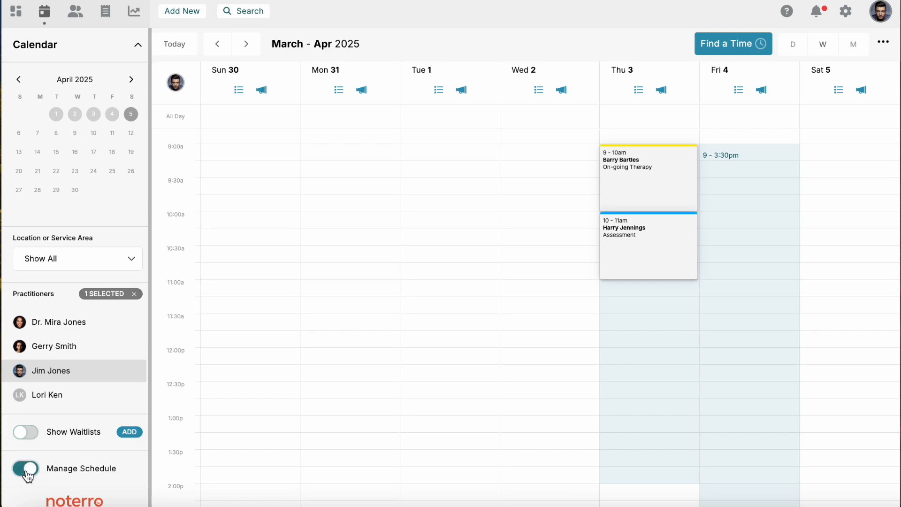
left_click(612, 195)
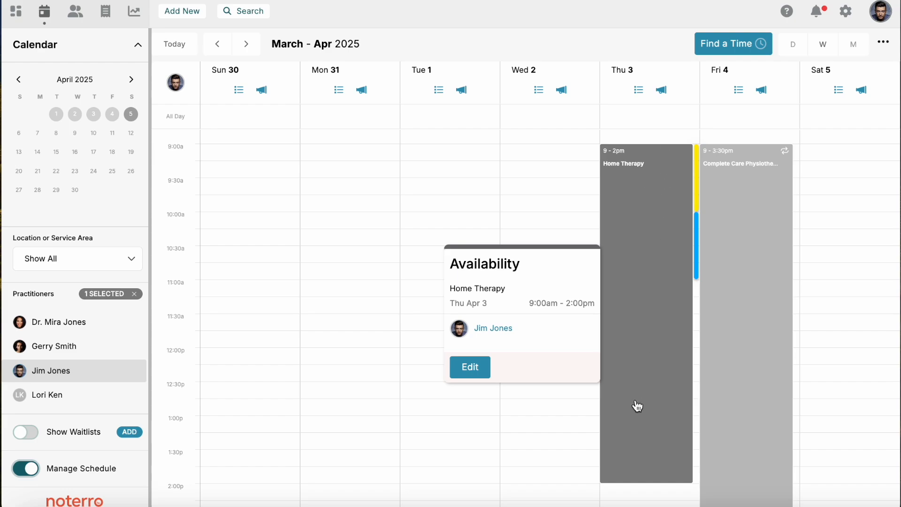
left_click(721, 240)
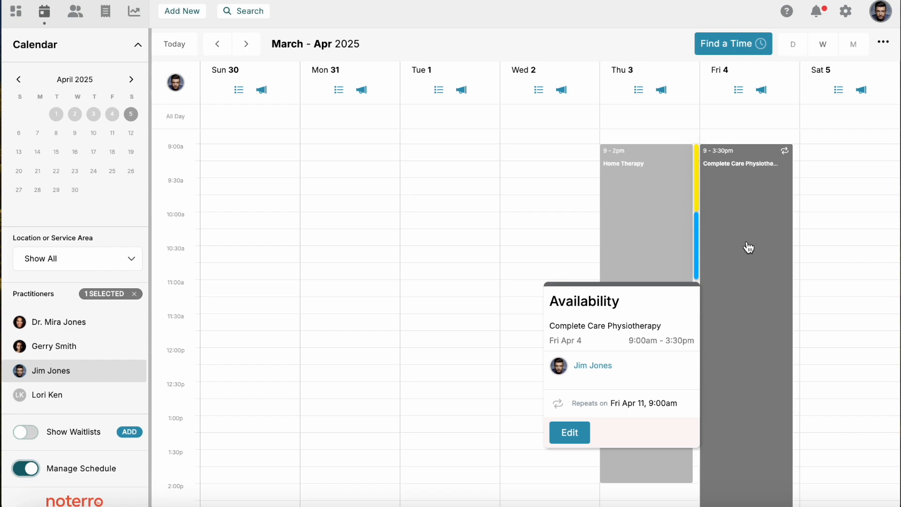
left_click(652, 225)
left_click(650, 221)
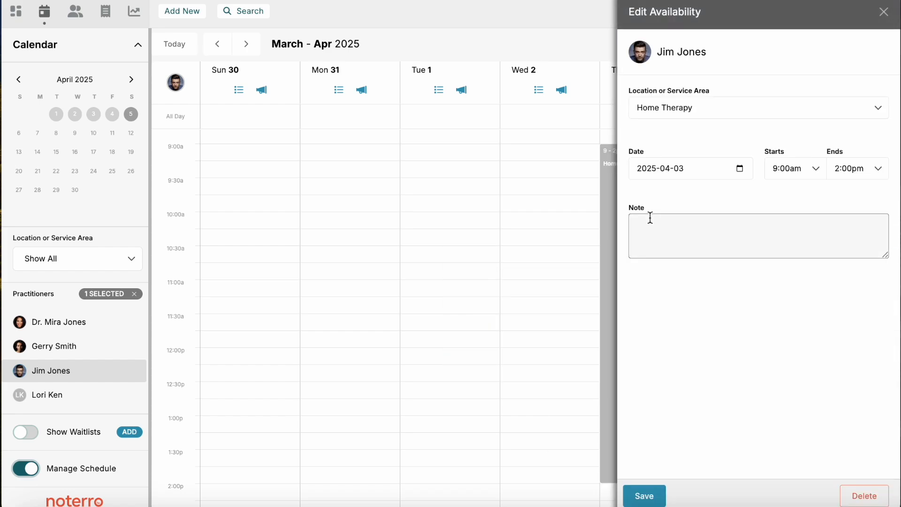
left_click(816, 114)
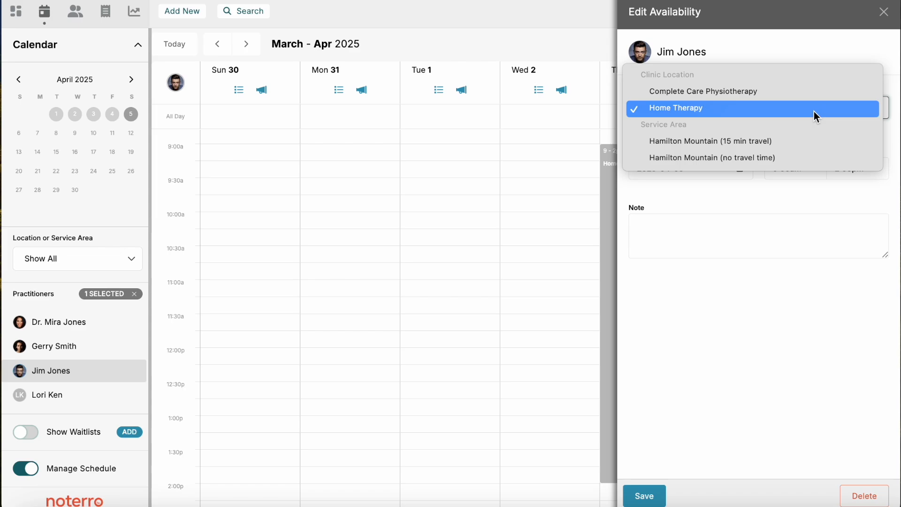
left_click(699, 147)
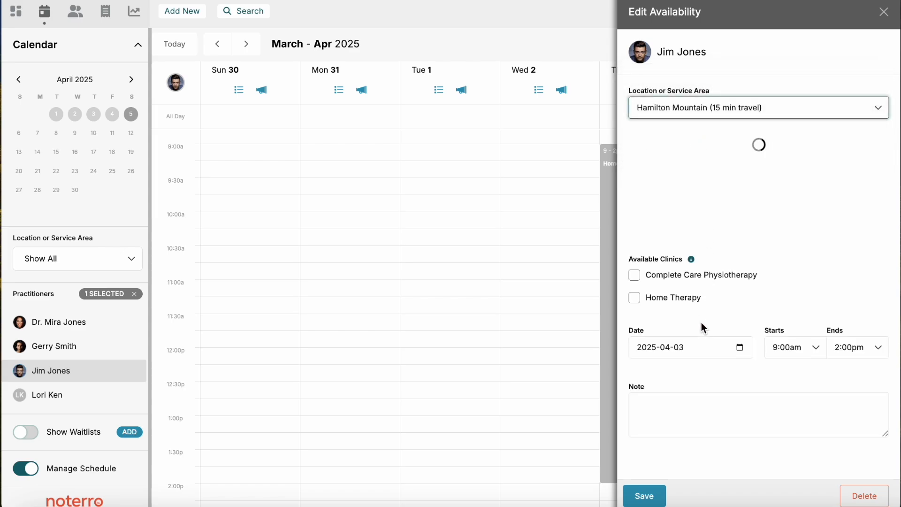
left_click(648, 488)
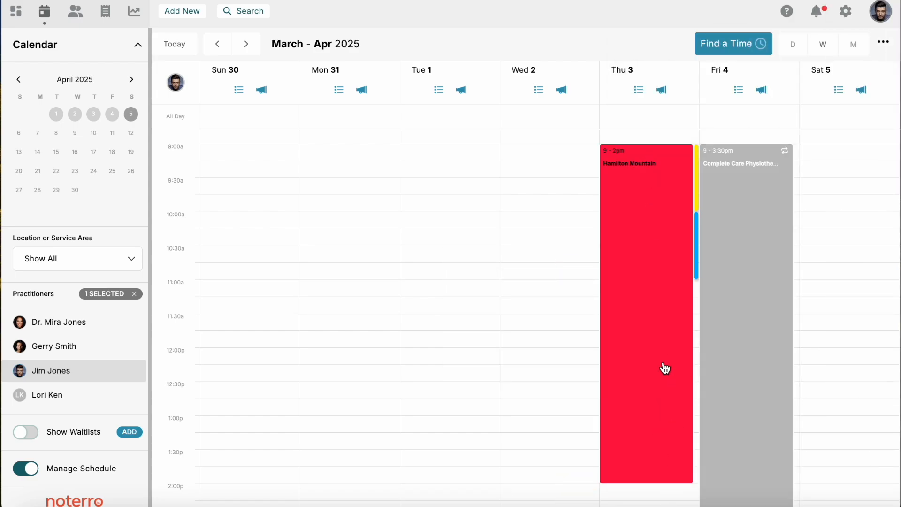
mouse_move(675, 267)
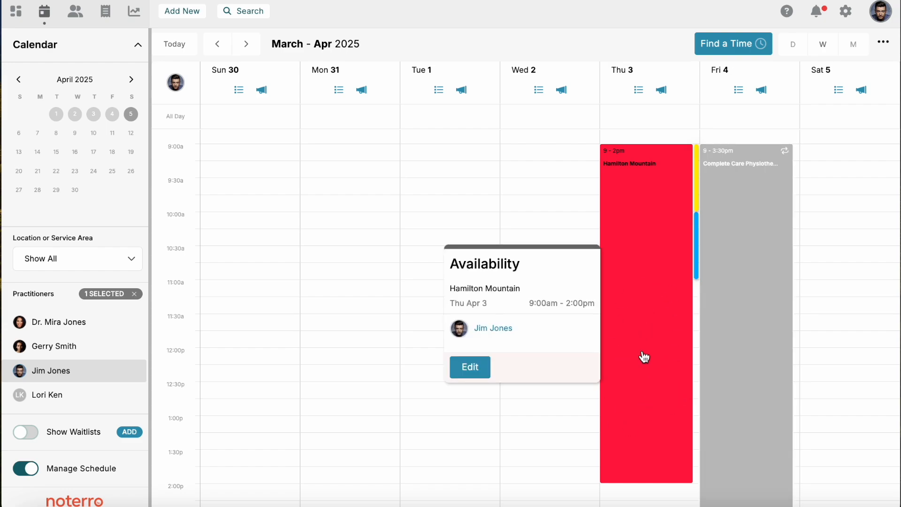
left_click(26, 469)
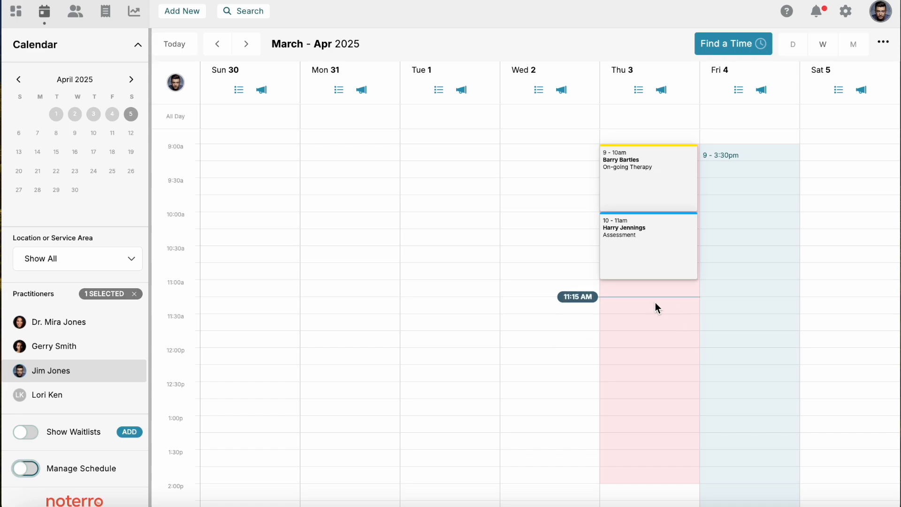
From the Thursday 9:00am appointment's edit form, start a new GO Location named Home and autofill its address from the client's profile.
left_click(676, 149)
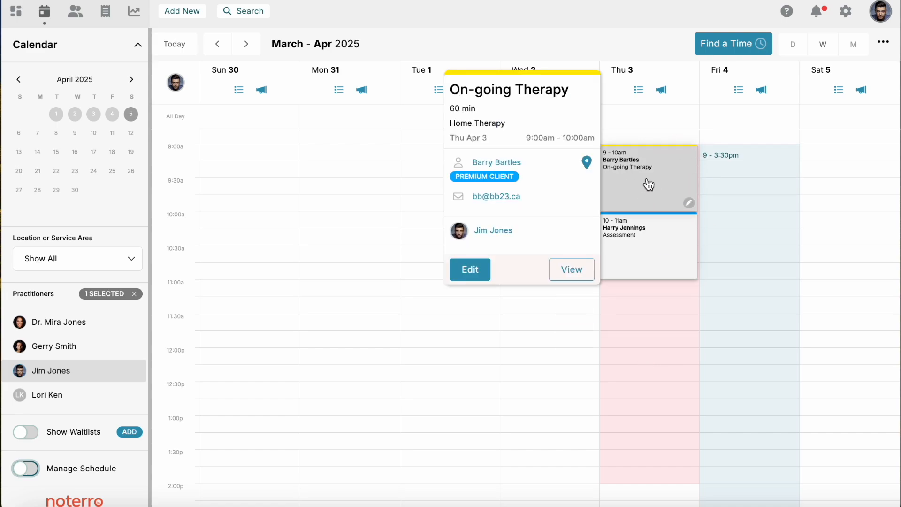
left_click(654, 192)
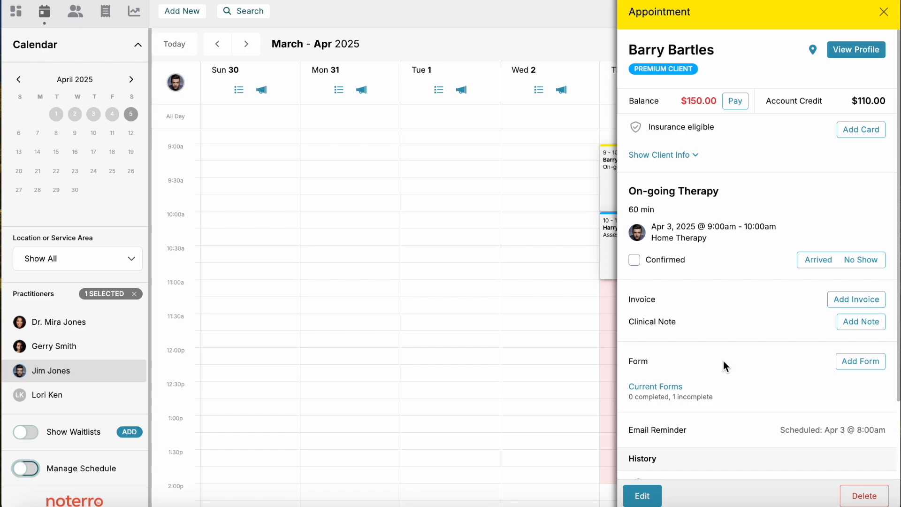
left_click(643, 497)
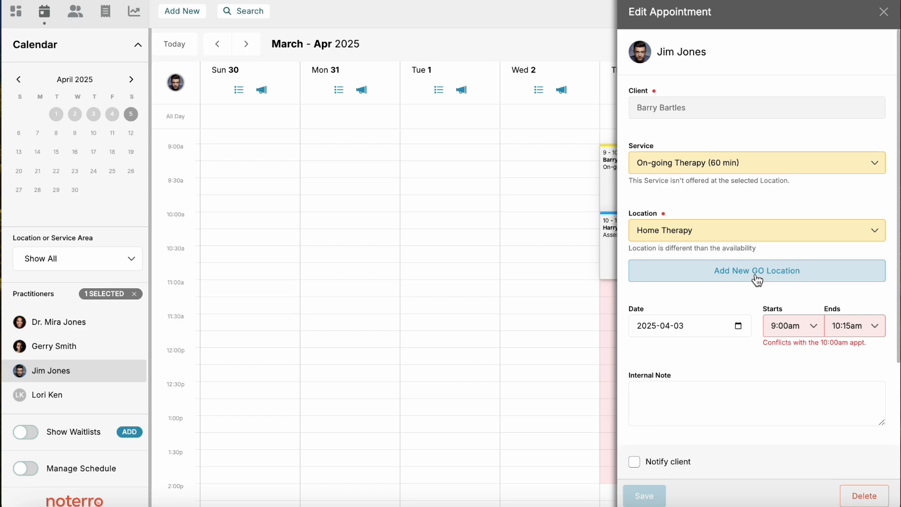
left_click(758, 277)
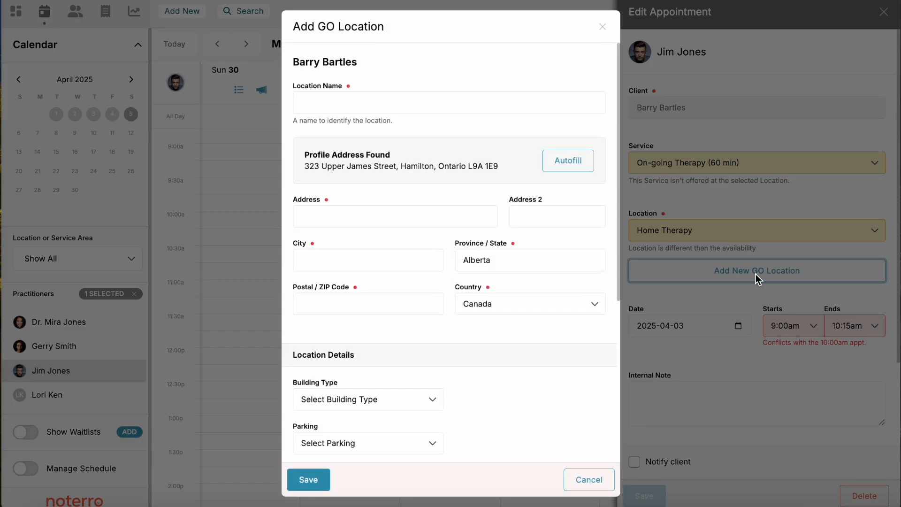
left_click(336, 110)
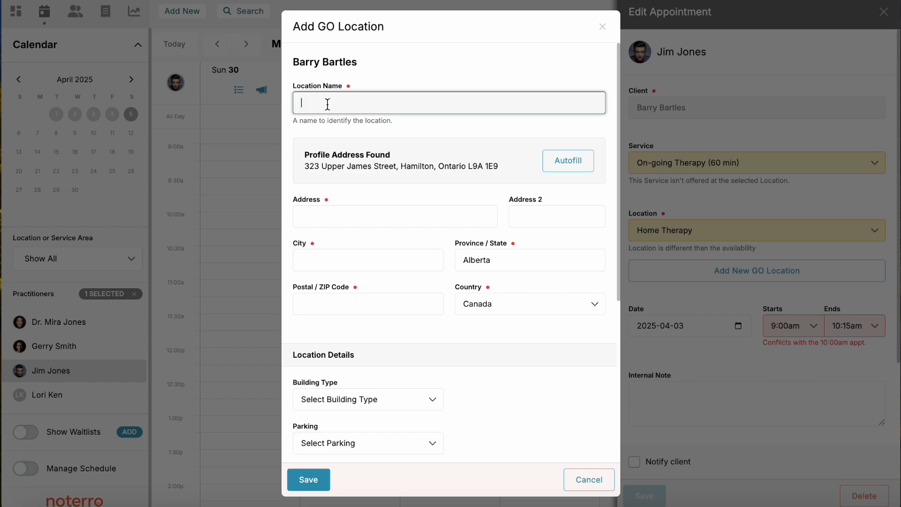
type("Home")
left_click(578, 170)
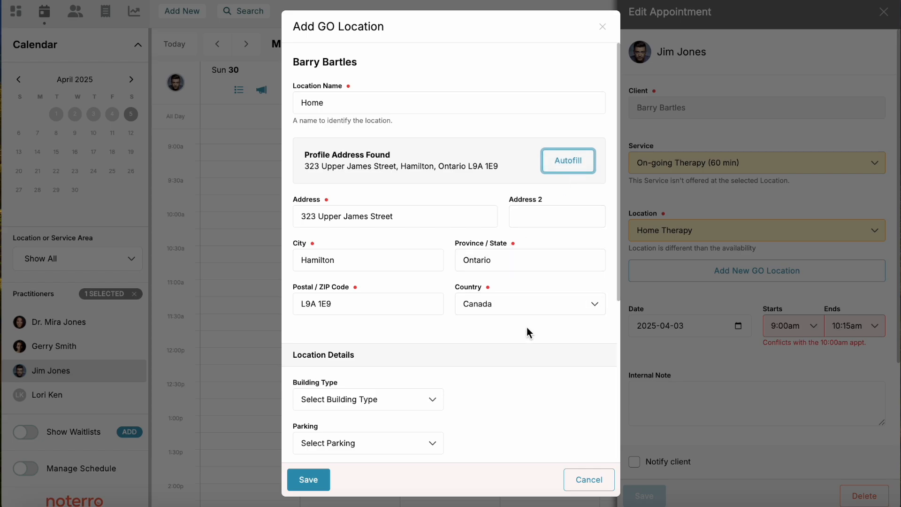
Set the GO Location's building type to House and parking to Driveway, mark that it has stairs and the client has a table, and save.
scroll(527, 328, "down", 5)
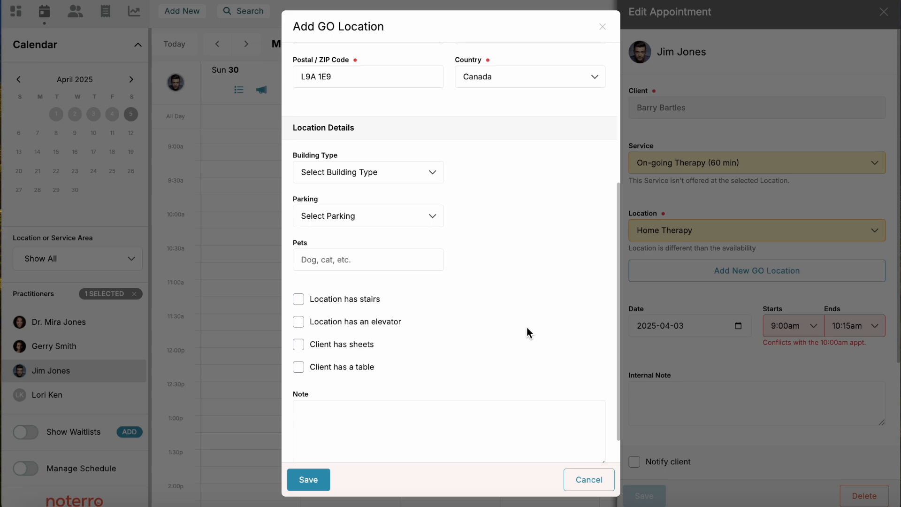
left_click(396, 176)
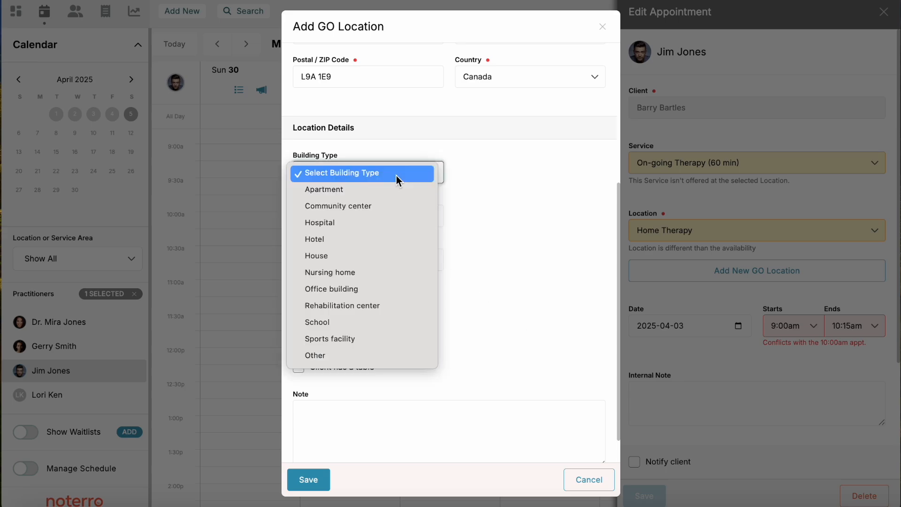
left_click(317, 258)
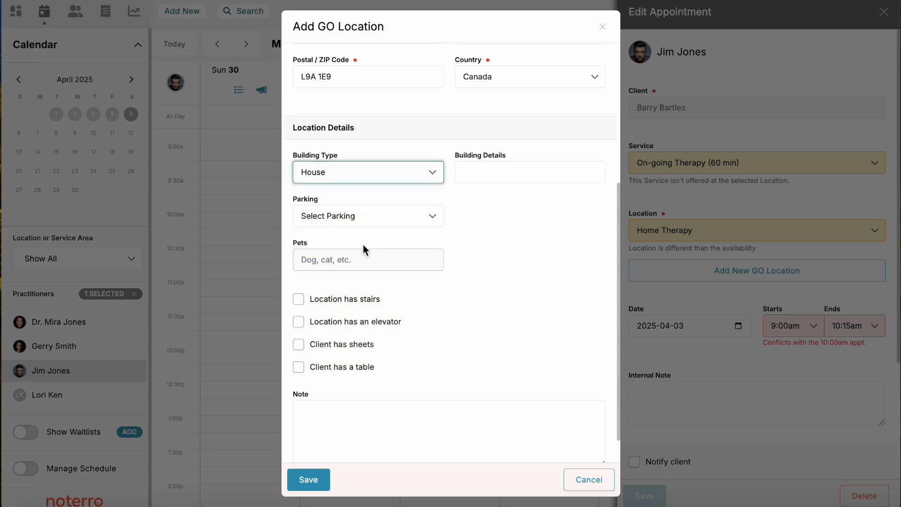
left_click(363, 215)
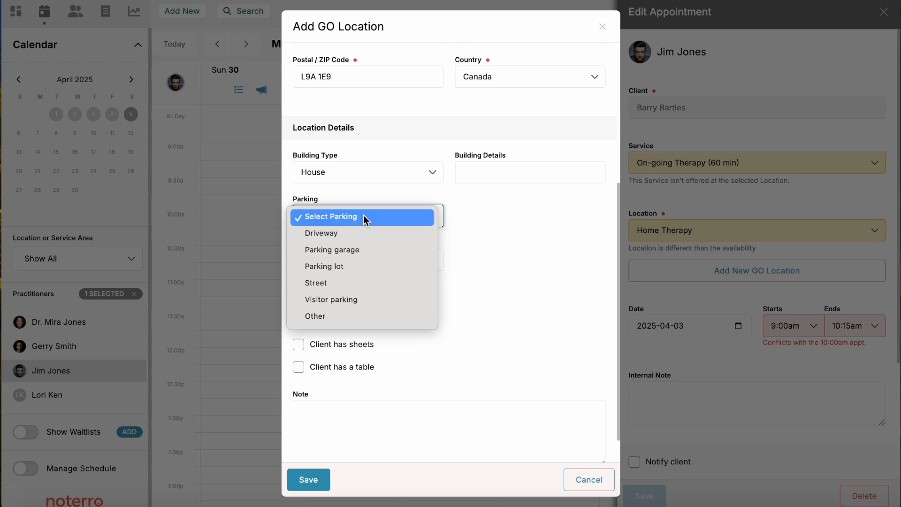
left_click(332, 237)
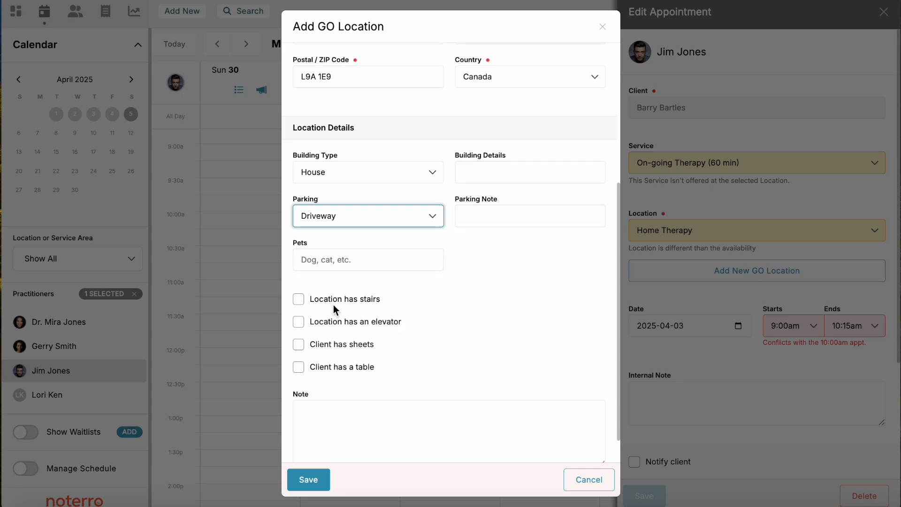
left_click(303, 302)
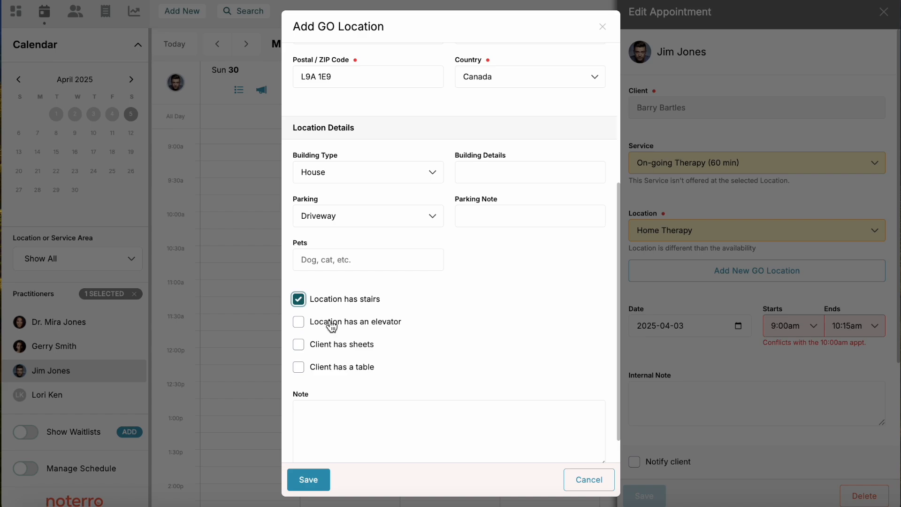
left_click(299, 369)
left_click(314, 486)
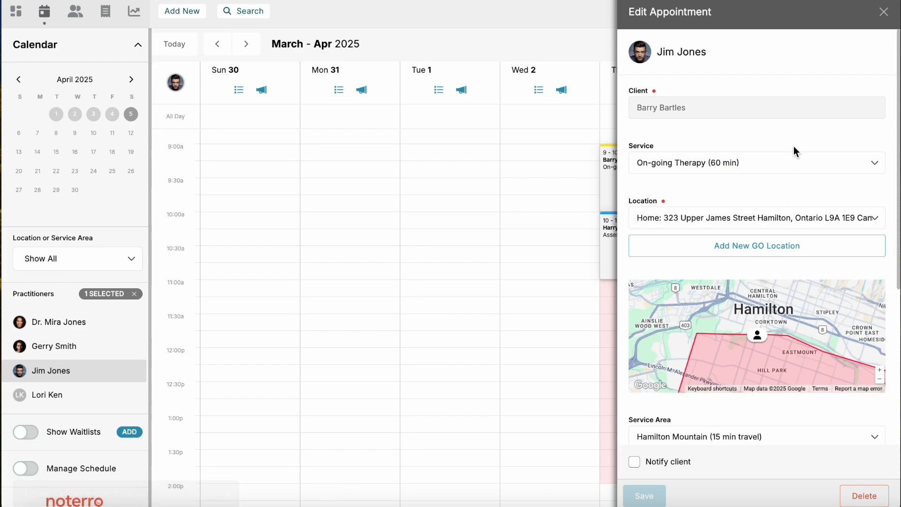
Change the appointment's service area to Hamilton Mountain (no travel time) and save the appointment.
scroll(793, 134, "down", 1)
scroll(793, 133, "up", 1)
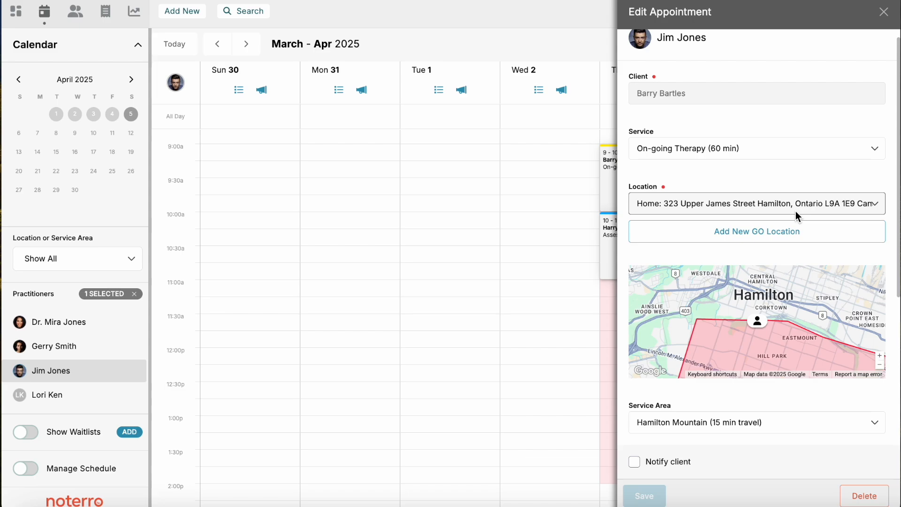
scroll(796, 210, "down", 3)
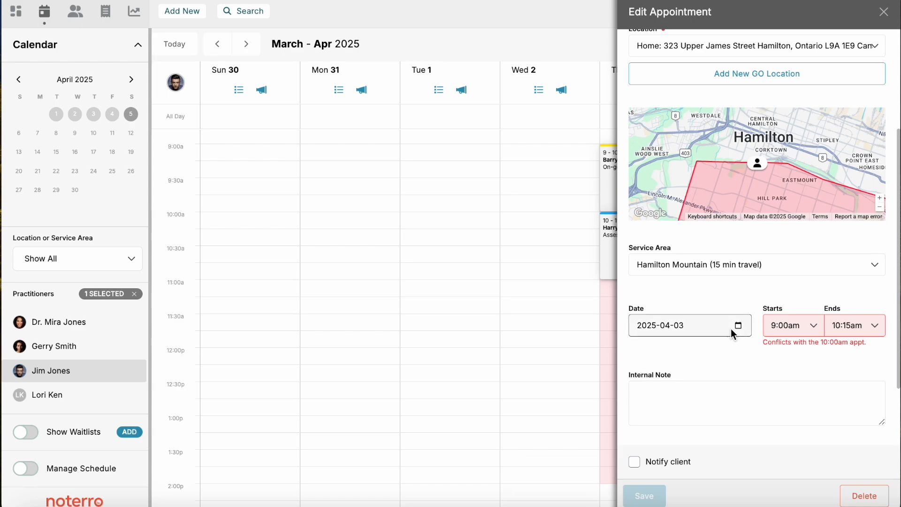
left_click(611, 186)
left_click(779, 261)
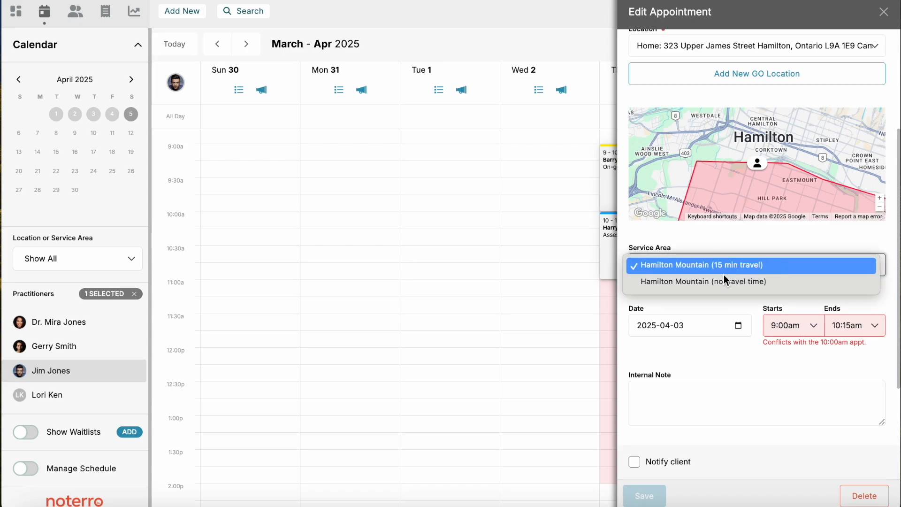
left_click(668, 284)
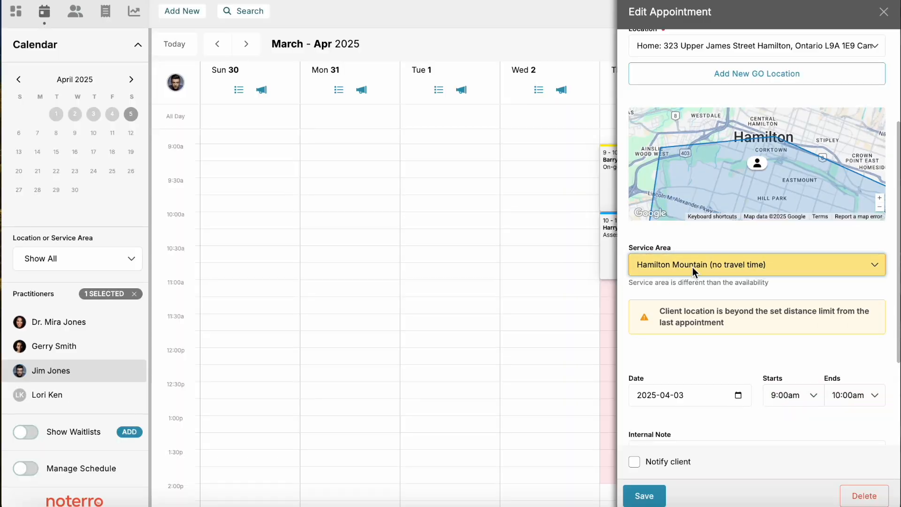
left_click(647, 499)
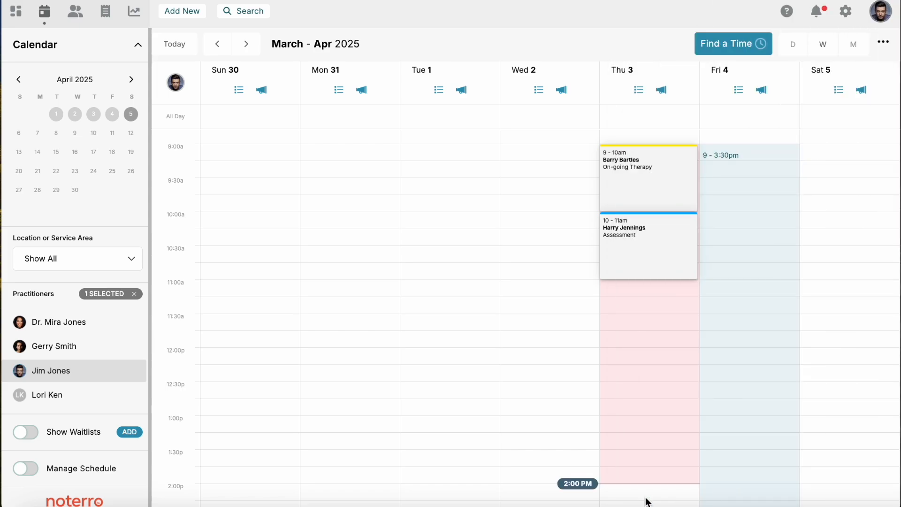
Reopen the Thursday 9:00am appointment, check its client location and address, view its GO visit screen, and close it.
double_click(667, 193)
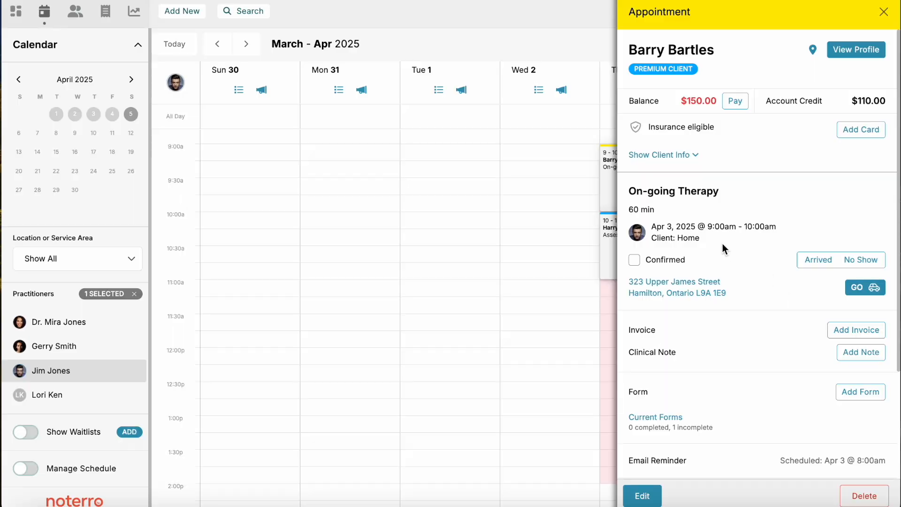
left_click_drag(708, 239, 674, 237)
left_click_drag(674, 237, 673, 238)
left_click(763, 263)
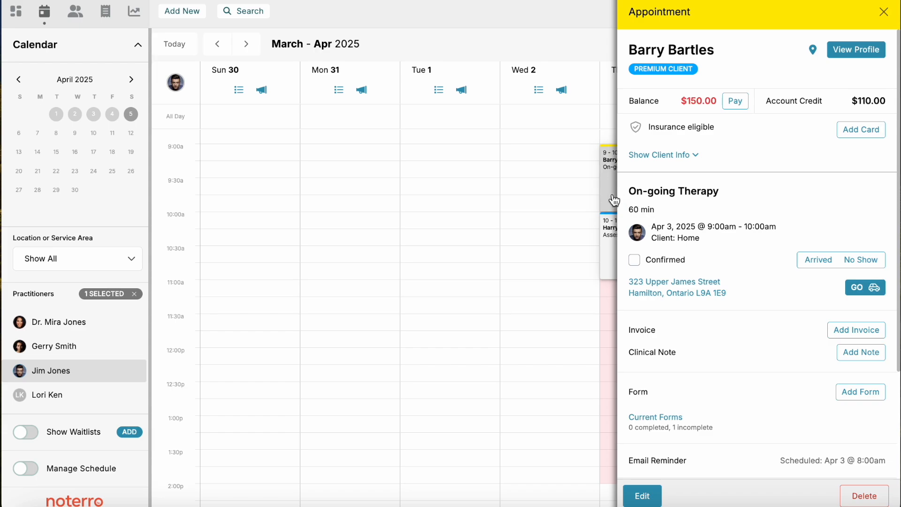
mouse_move(614, 252)
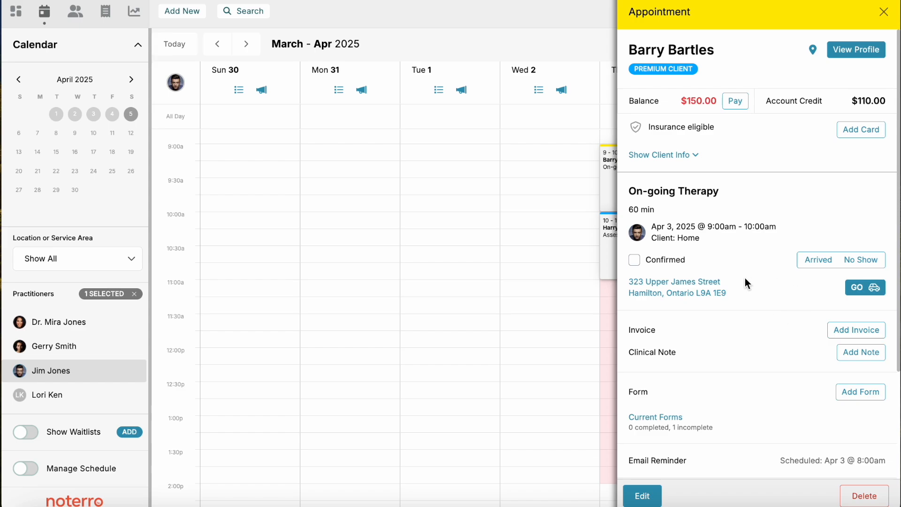
left_click(864, 287)
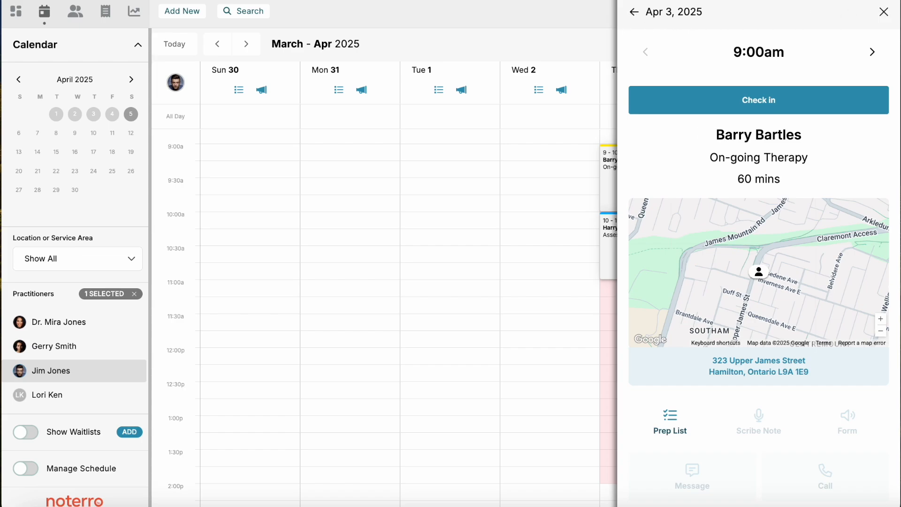
left_click(884, 13)
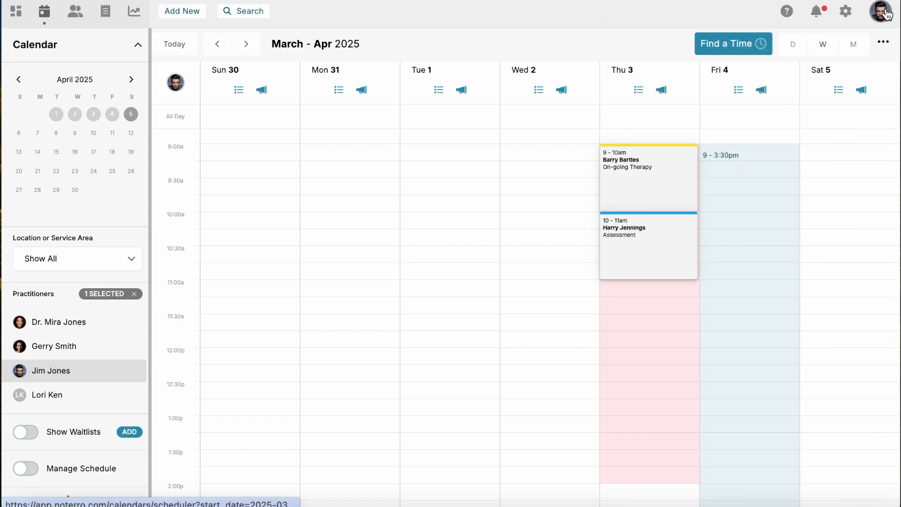